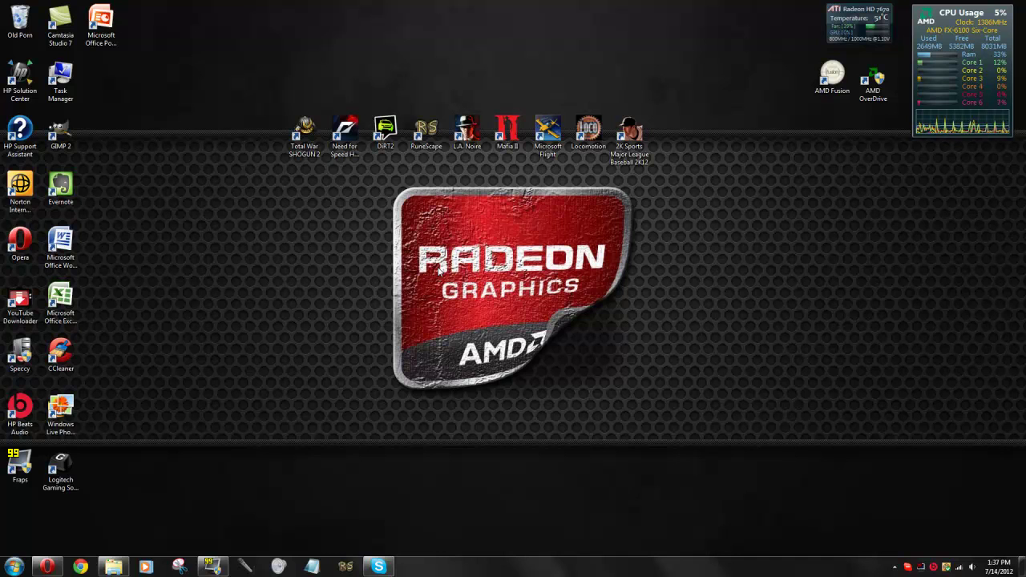
Step: Browse the 2012 year overview in the calendar, open July 2012, then dismiss the calendar
{"action": "left_click", "coordinate": [998, 567]}
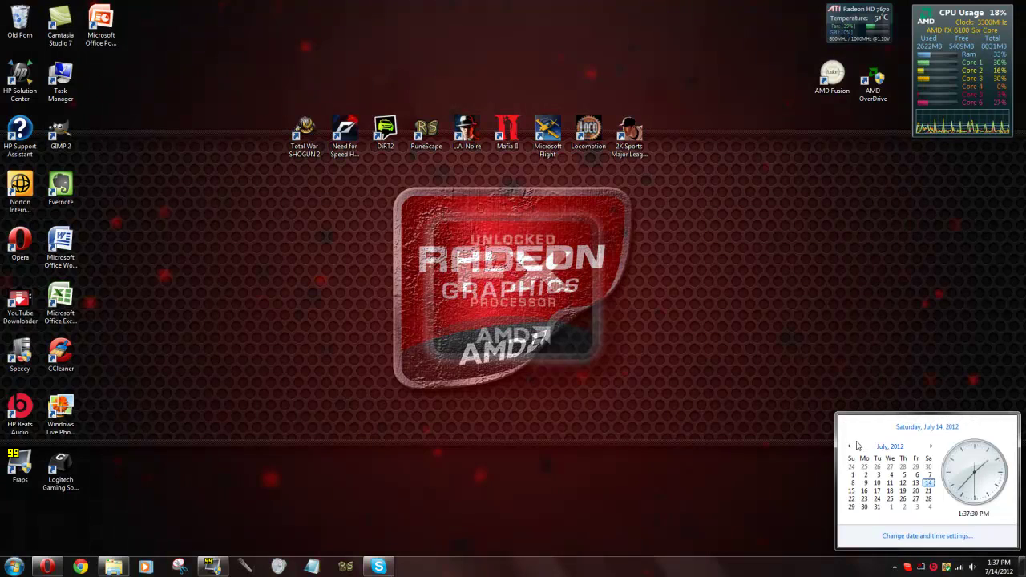
{"action": "left_click", "coordinate": [890, 426]}
{"action": "left_click", "coordinate": [849, 447]}
{"action": "left_click", "coordinate": [931, 447]}
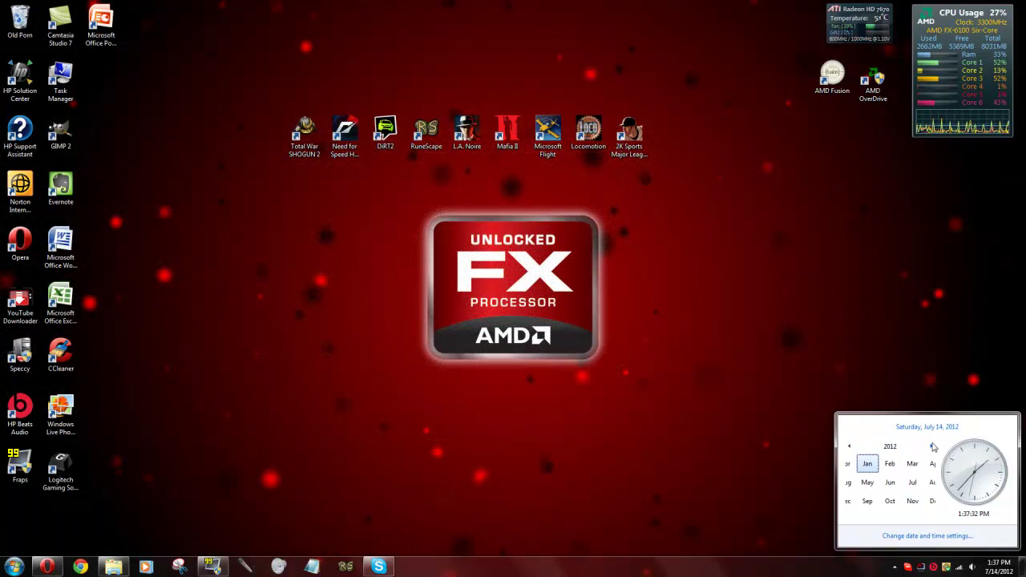
{"action": "left_click", "coordinate": [902, 484]}
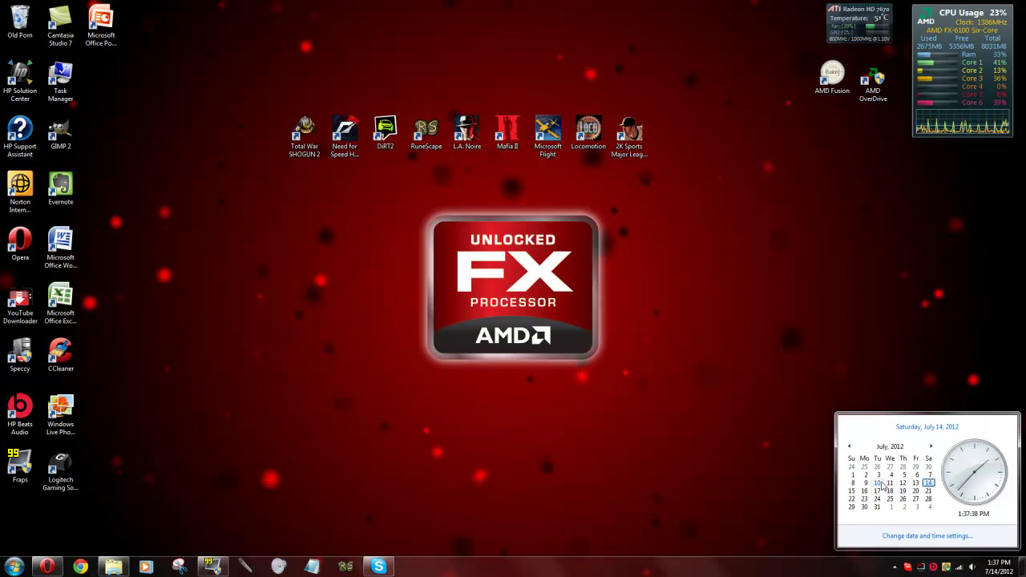
{"action": "left_click", "coordinate": [870, 373]}
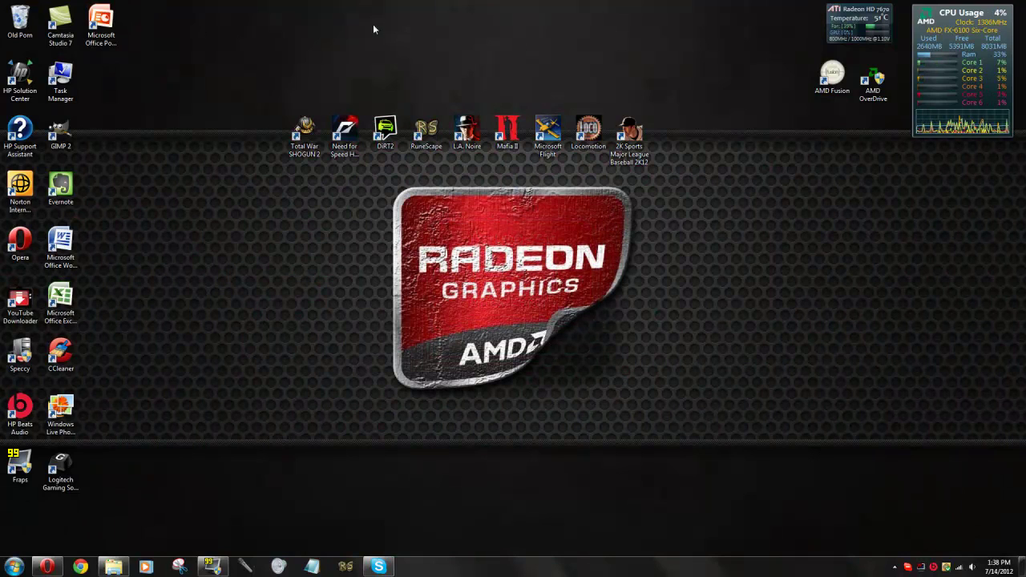
Step: Check the Total War, Need for Speed and DiRT2 shortcuts, then move RuneScape beside Task Manager
{"action": "left_click", "coordinate": [300, 138]}
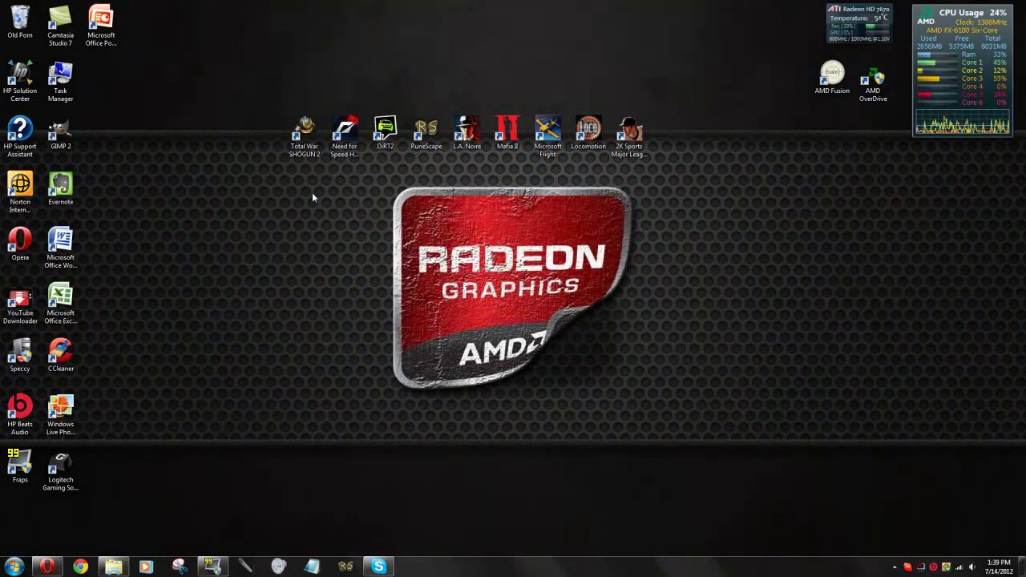
{"action": "left_click", "coordinate": [345, 136]}
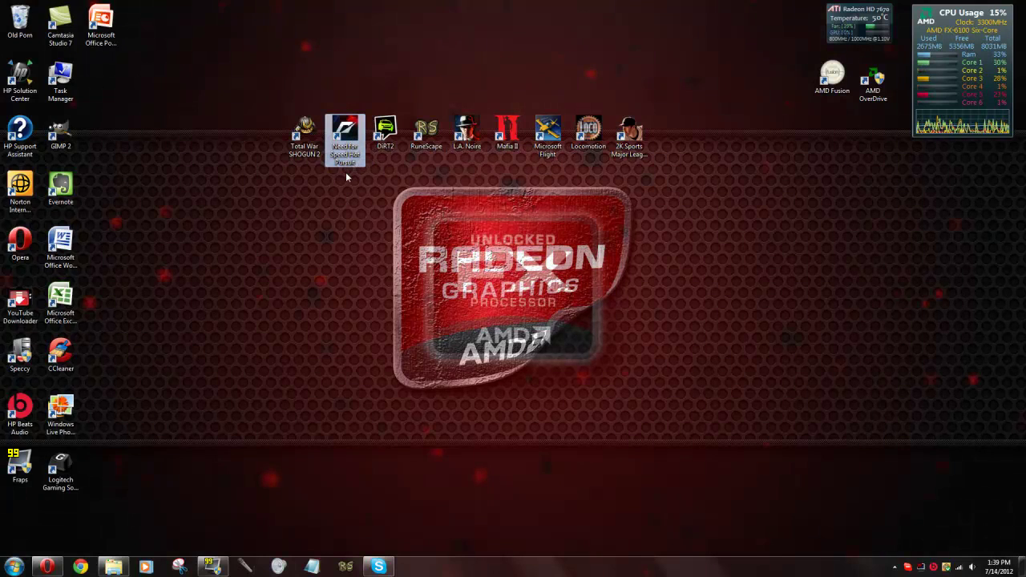
{"action": "left_click", "coordinate": [385, 140]}
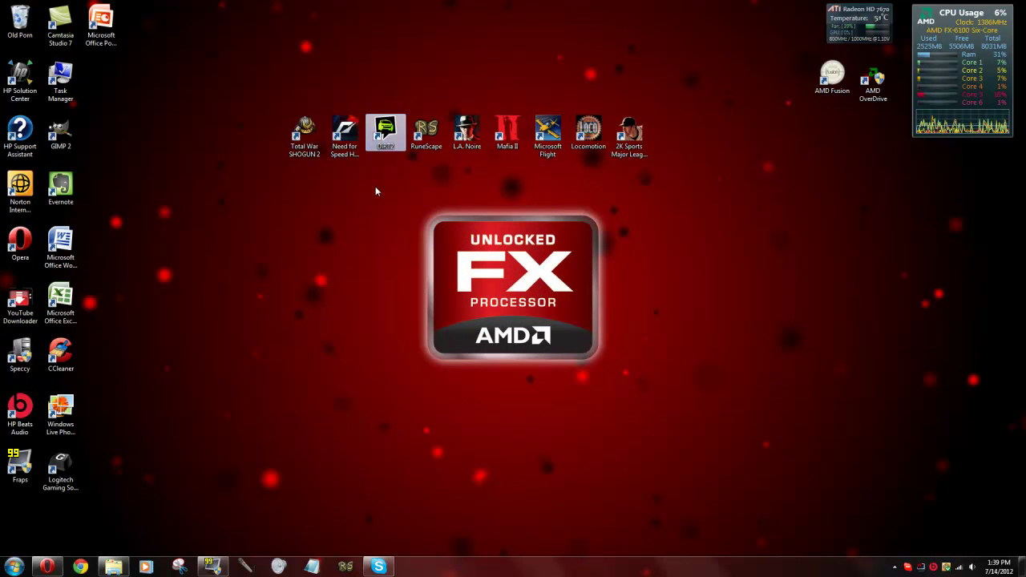
{"action": "mouse_move", "coordinate": [426, 132]}
{"action": "left_mouse_down"}
{"action": "mouse_move", "coordinate": [324, 80]}
{"action": "mouse_move", "coordinate": [102, 81]}
{"action": "left_mouse_up"}
Step: Move the Total War SHOGUN 2 shortcut to sit right after DiRT2
{"action": "left_click", "coordinate": [344, 136]}
{"action": "left_click", "coordinate": [305, 137], "text": "ctrl"}
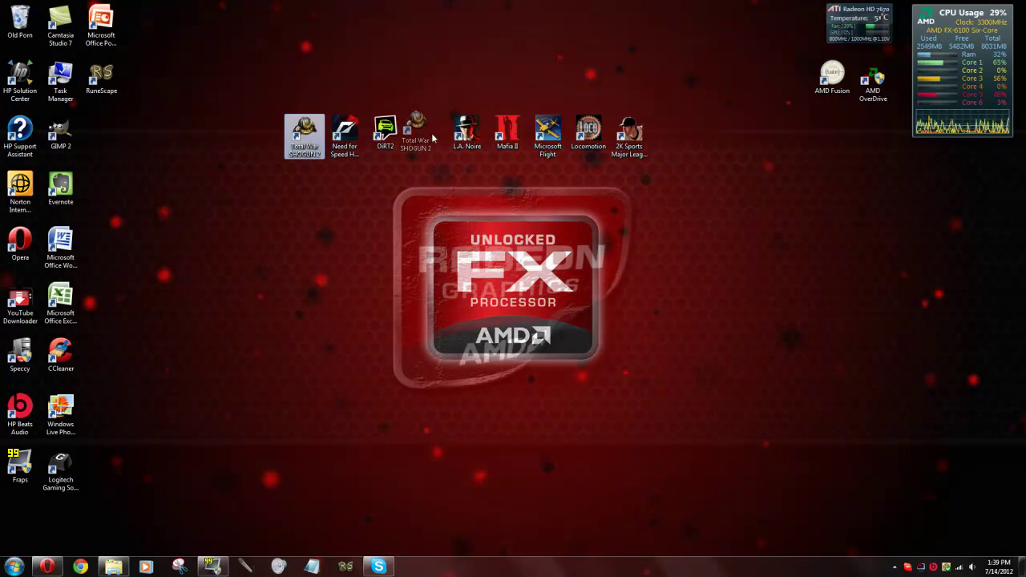
{"action": "left_click_drag", "start_coordinate": [305, 137], "coordinate": [426, 137]}
{"action": "left_click", "coordinate": [127, 90]}
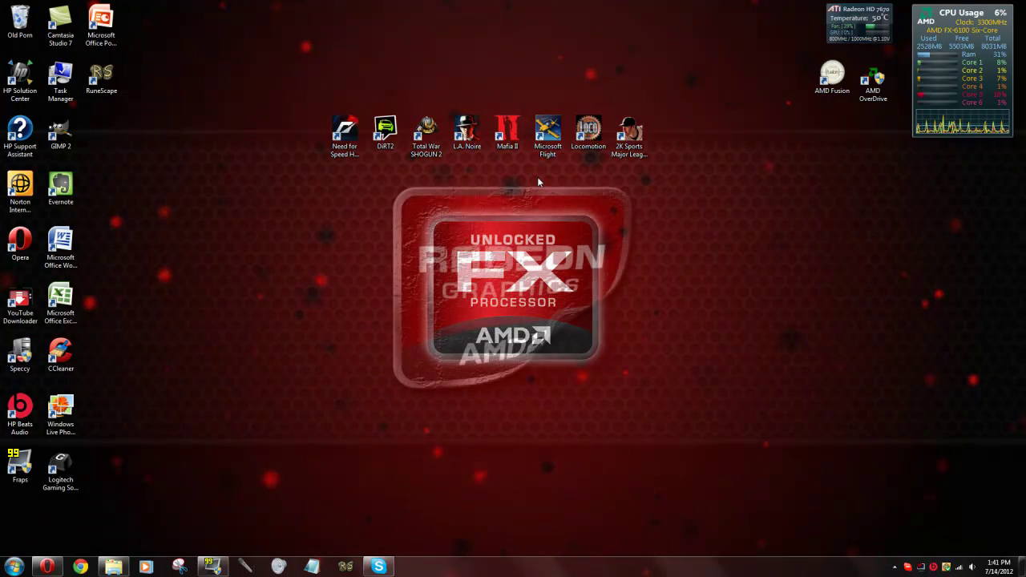
{"action": "left_click", "coordinate": [631, 149]}
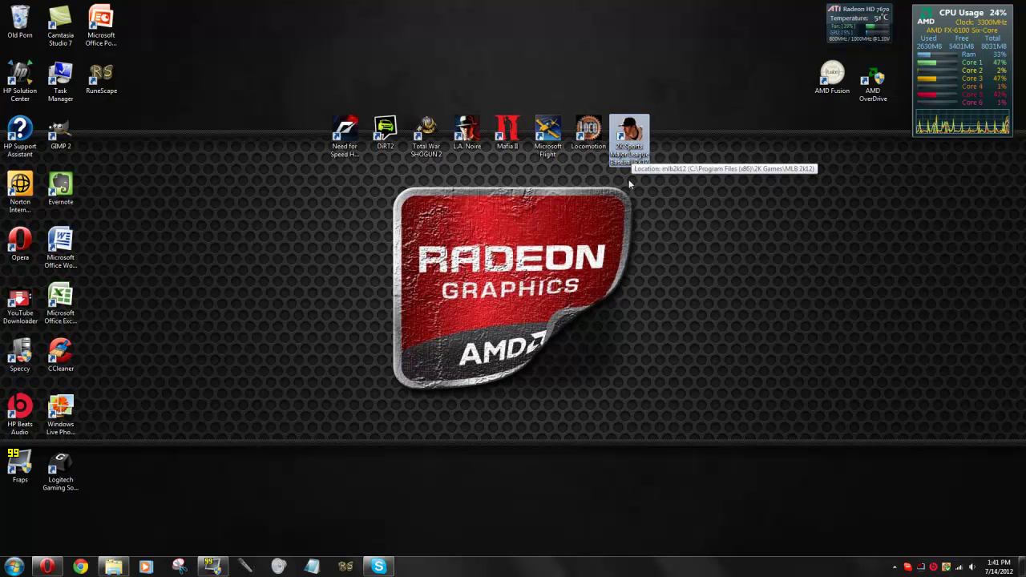
{"action": "left_click", "coordinate": [603, 206]}
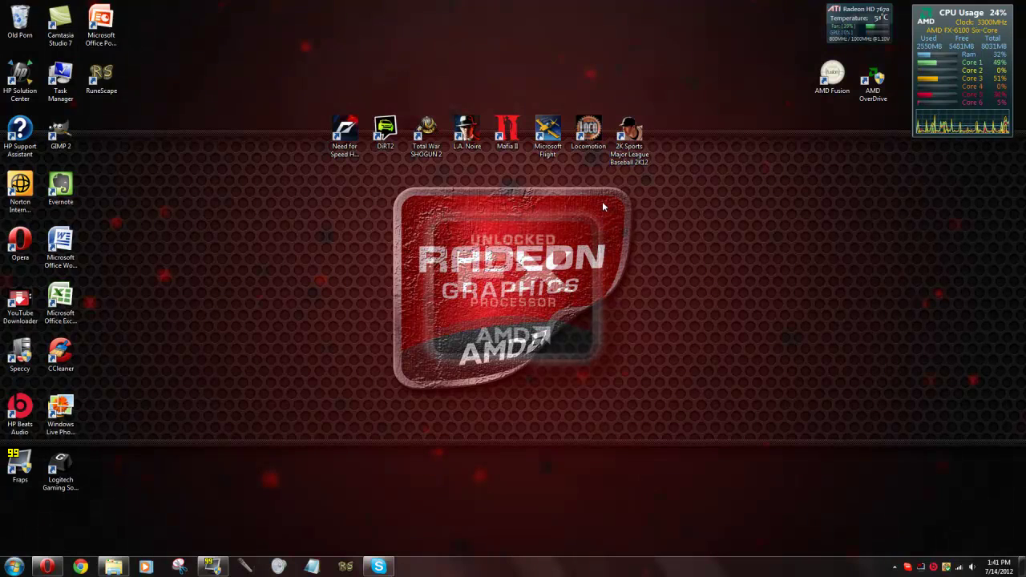